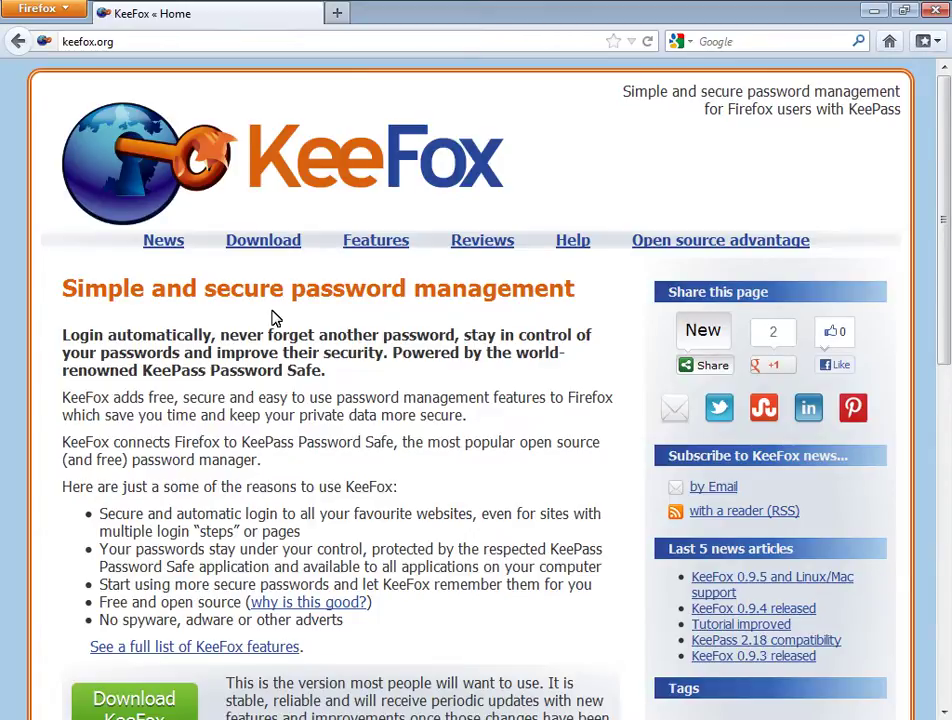
# - Scroll the keefox.org home page down to the Download KeeFox button
pyautogui.scroll(-8, 275, 318)
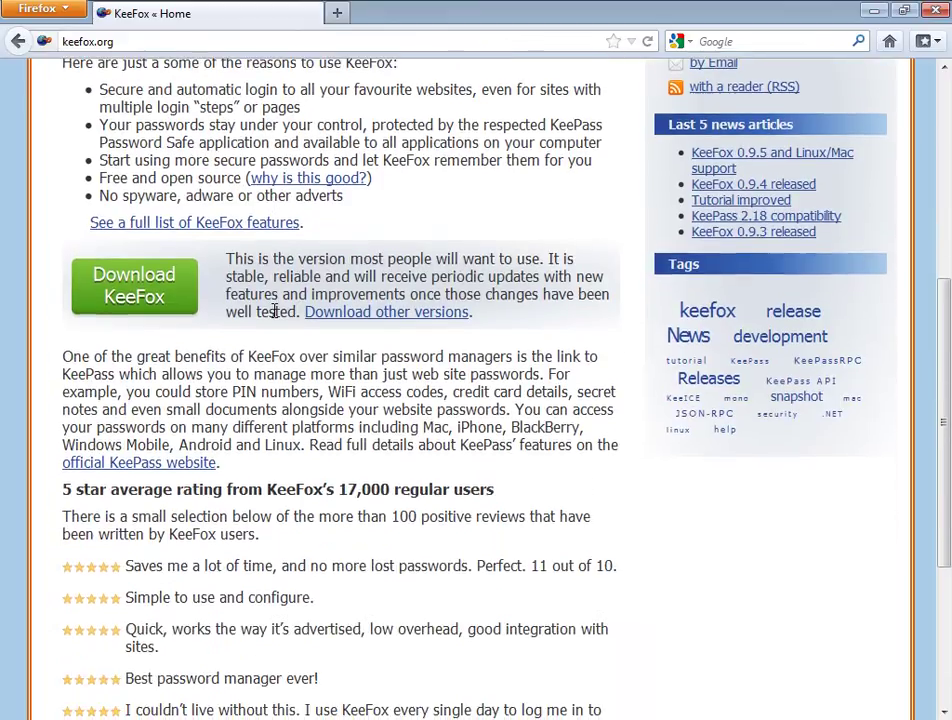
# - Open the KeeFox 1.0.2 listing on addons.mozilla.org and expand its Development Channel details
pyautogui.click(161, 290)
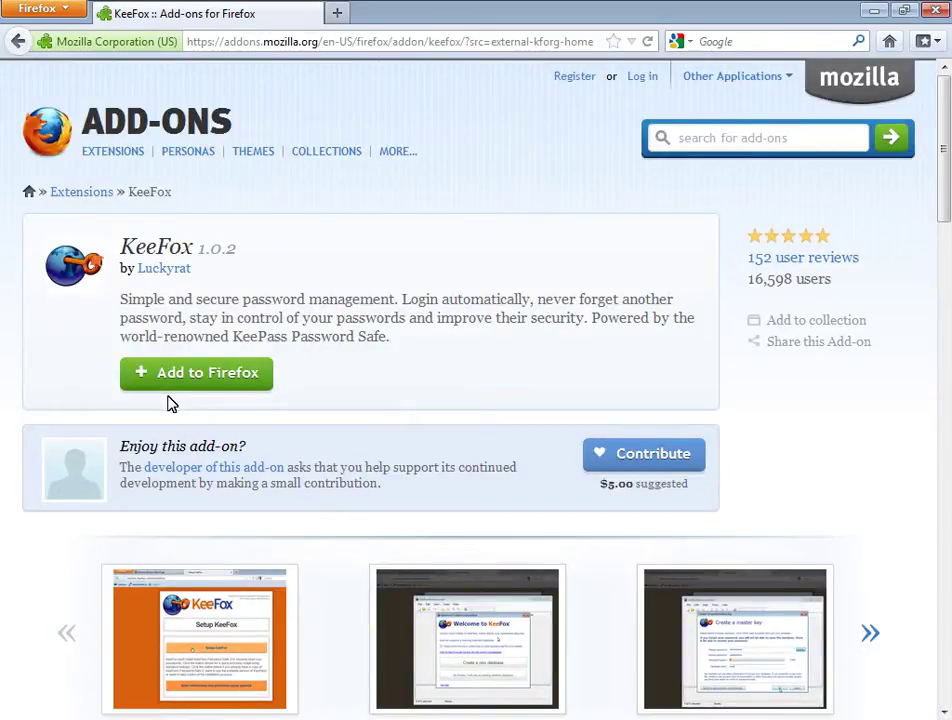
pyautogui.scroll(-10, 168, 403)
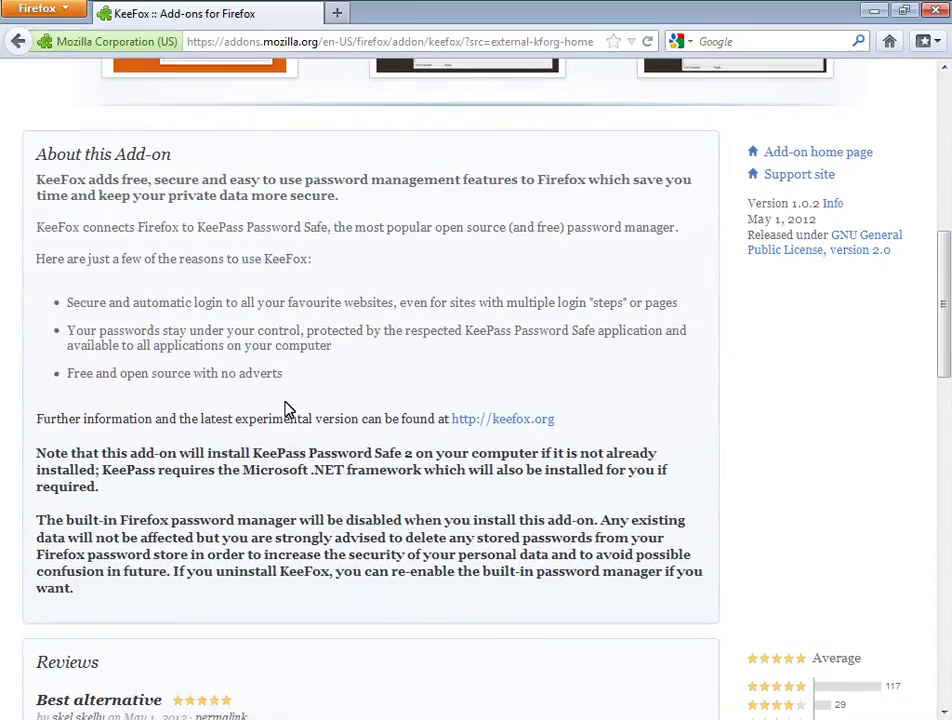
pyautogui.scroll(-7, 287, 408)
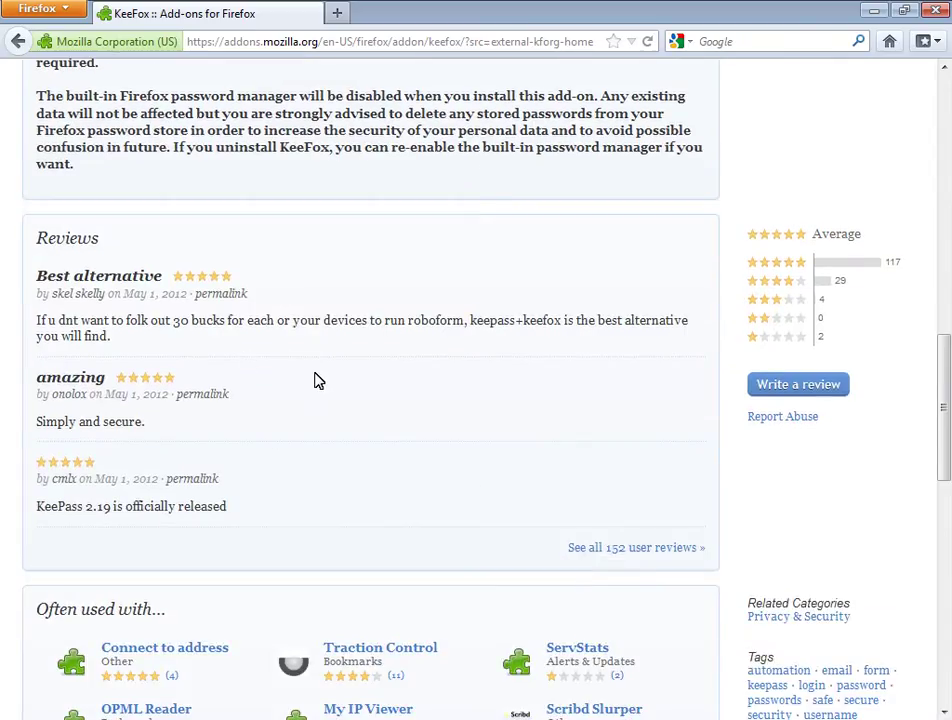
pyautogui.scroll(-10, 318, 381)
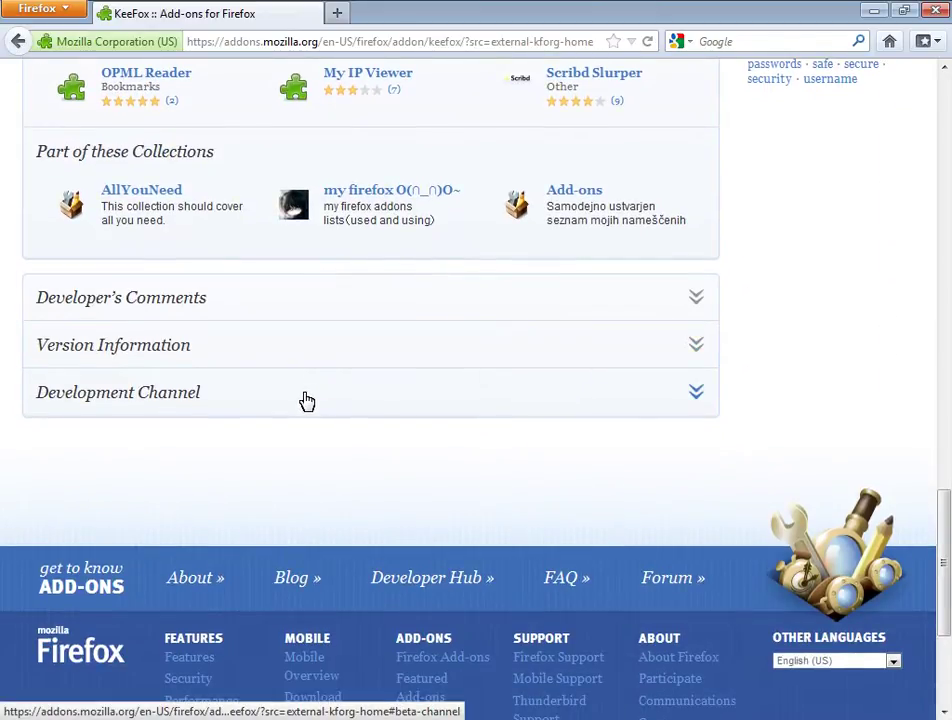
pyautogui.click(307, 401)
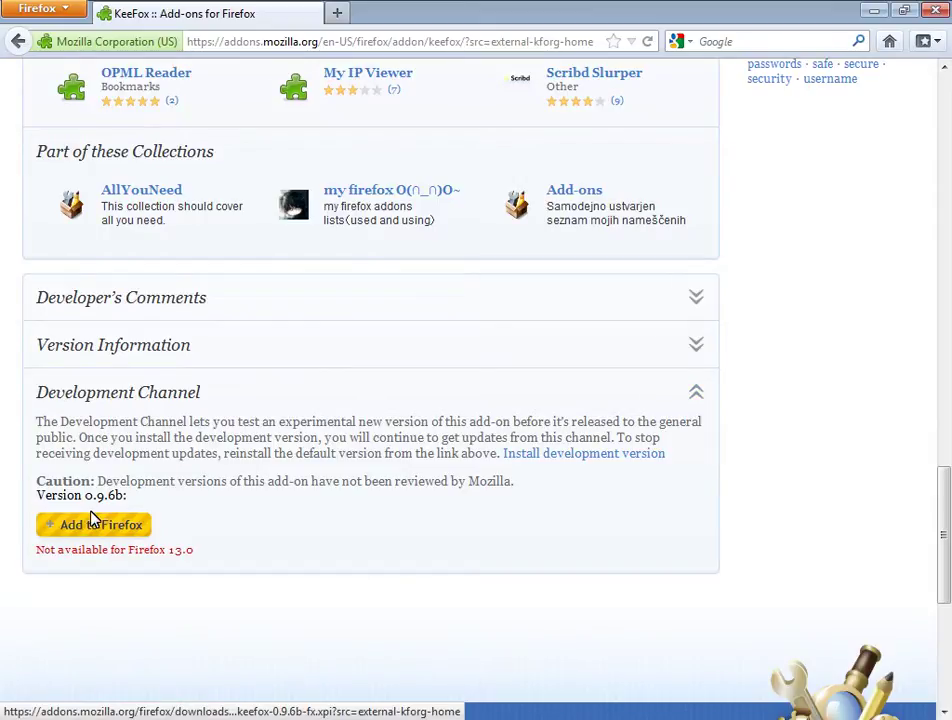
pyautogui.scroll(5, 110, 518)
pyautogui.scroll(15, 110, 518)
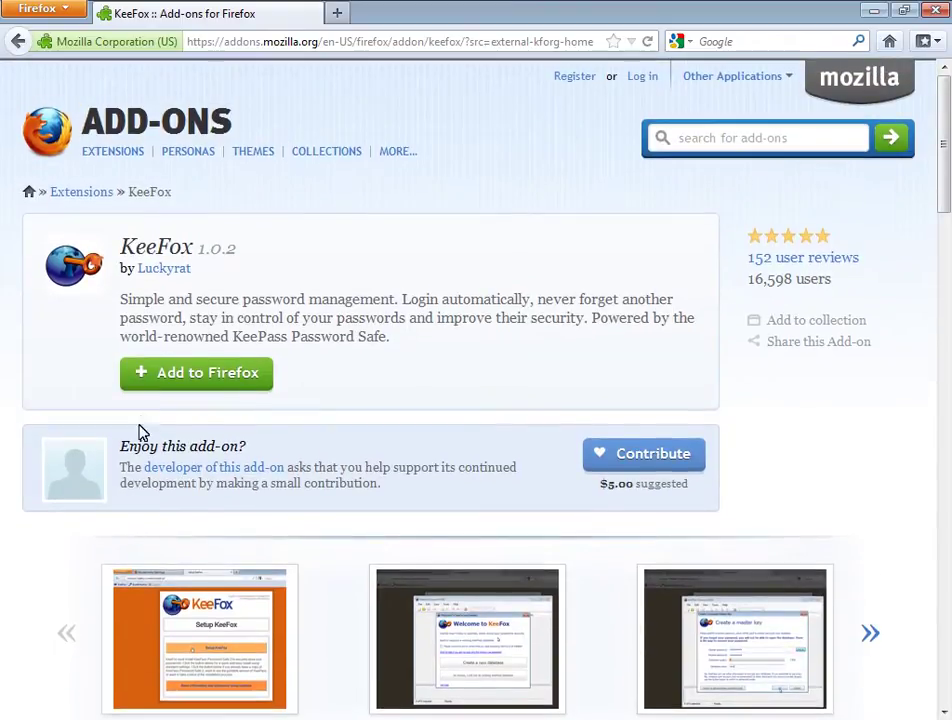
# - Add KeeFox to Firefox, allow and confirm the install, then restart the browser
pyautogui.click(148, 392)
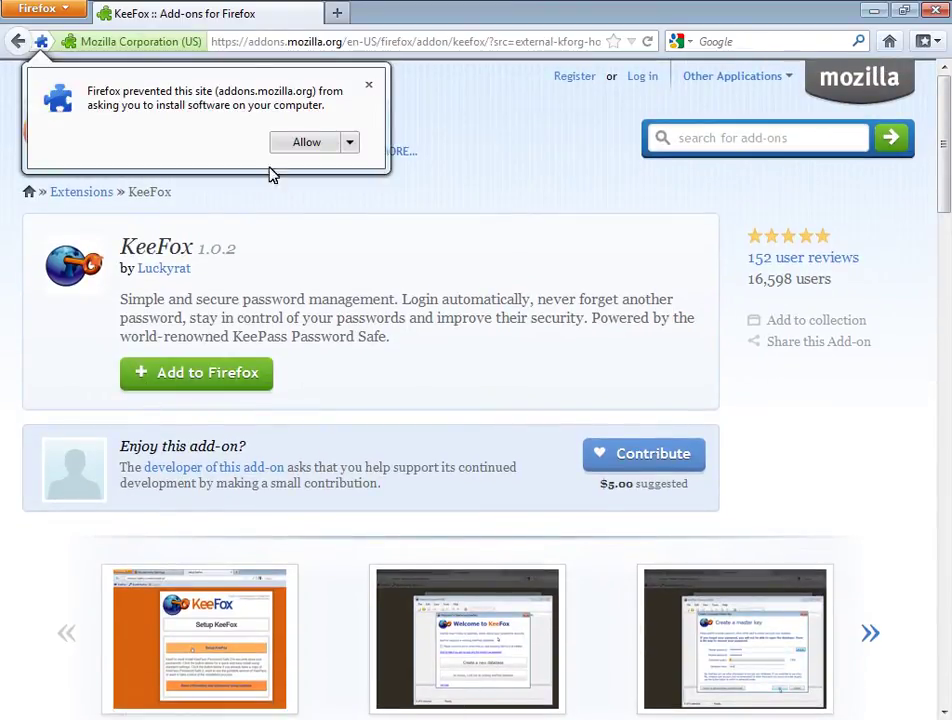
pyautogui.click(316, 141)
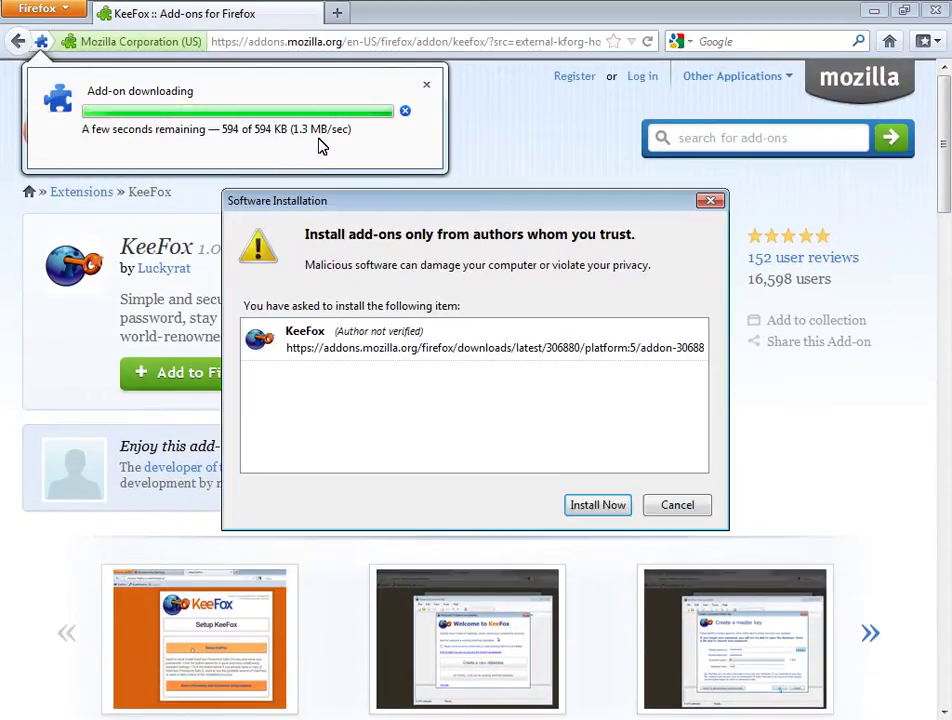
pyautogui.click(600, 507)
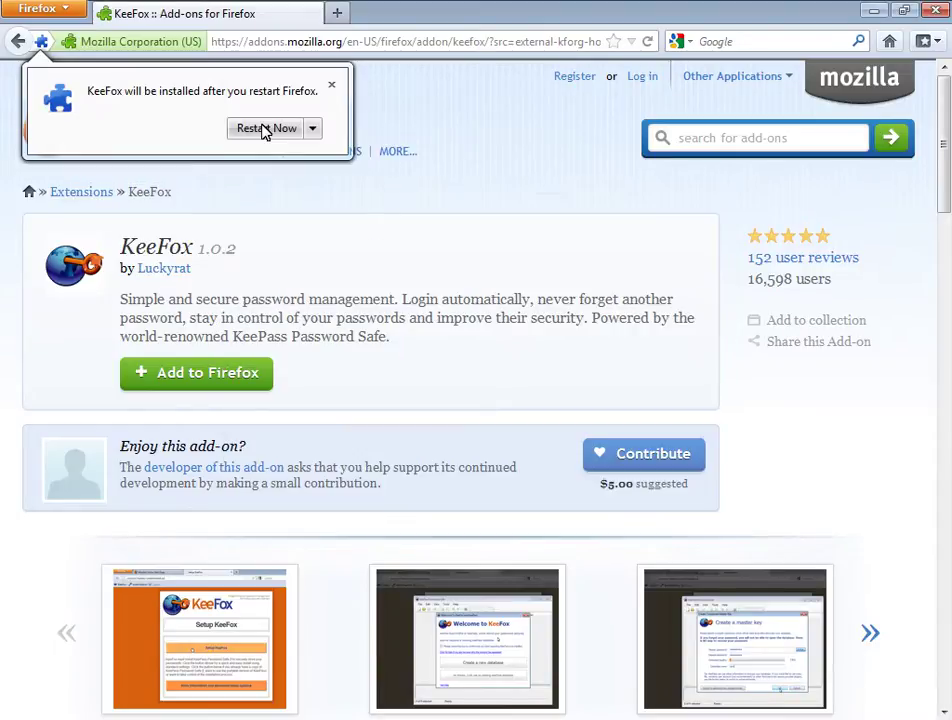
pyautogui.click(265, 130)
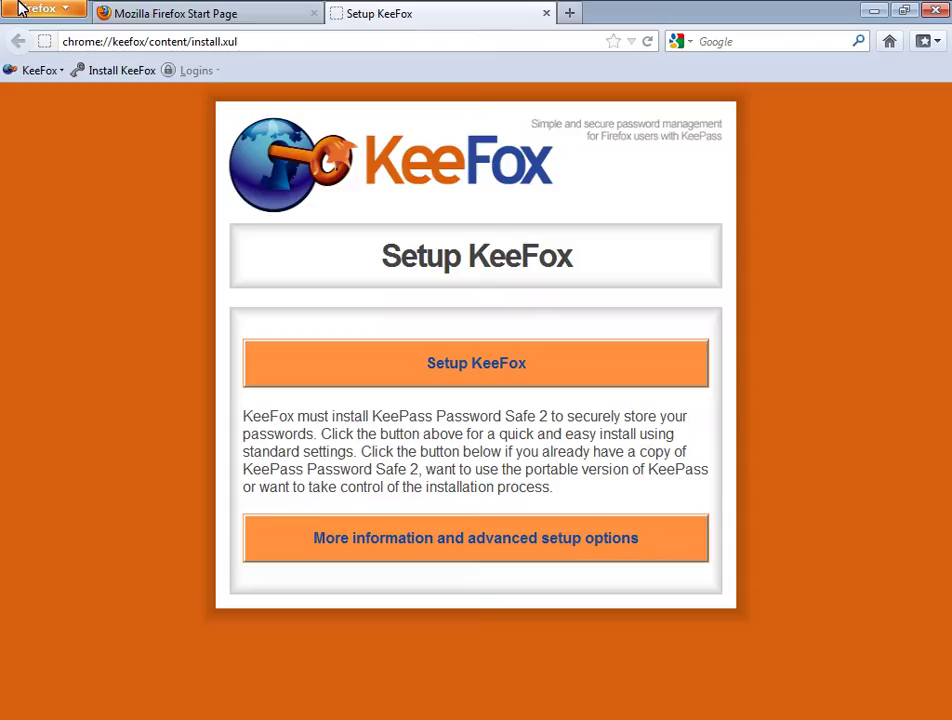
# - Run the standard KeeFox setup so KeePass Password Safe installs and shows its welcome window
pyautogui.click(366, 372)
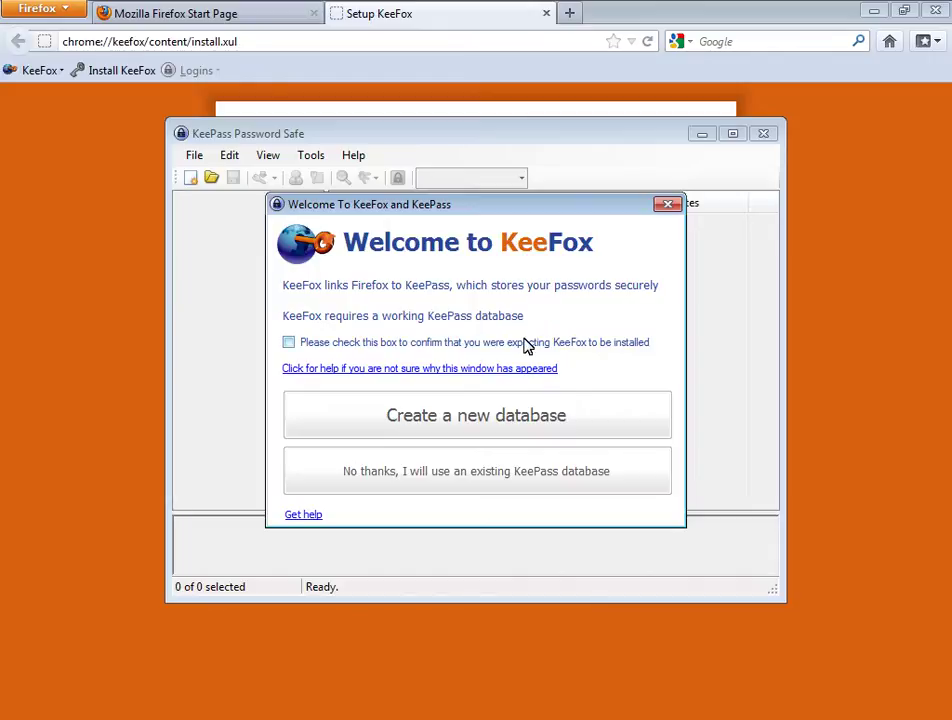
# - Confirm the expected install and start a new KeePass database file named tutorial
pyautogui.click(525, 344)
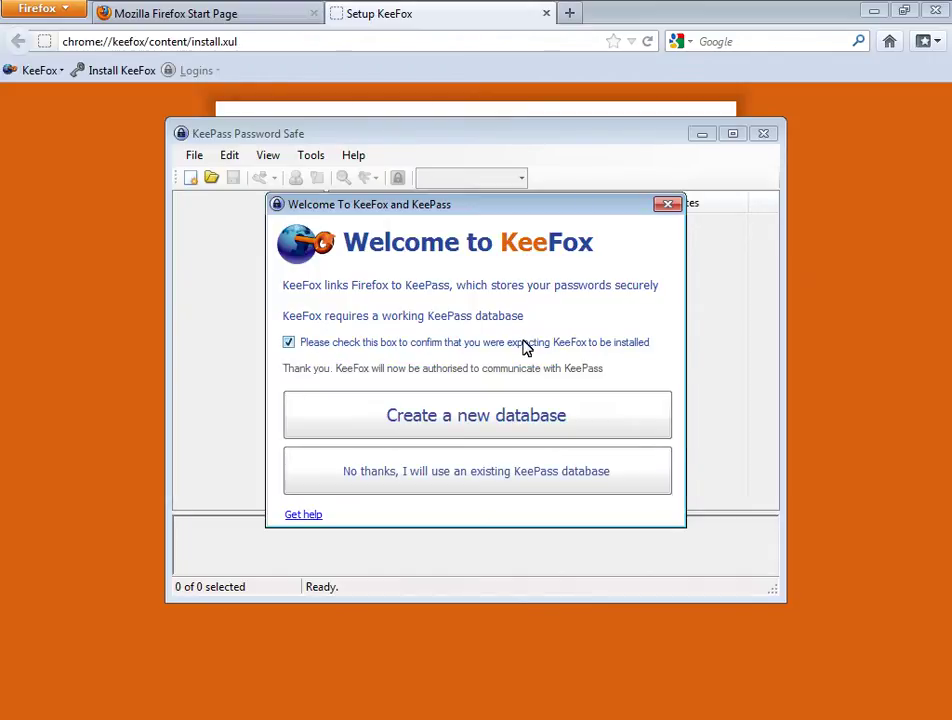
pyautogui.click(537, 418)
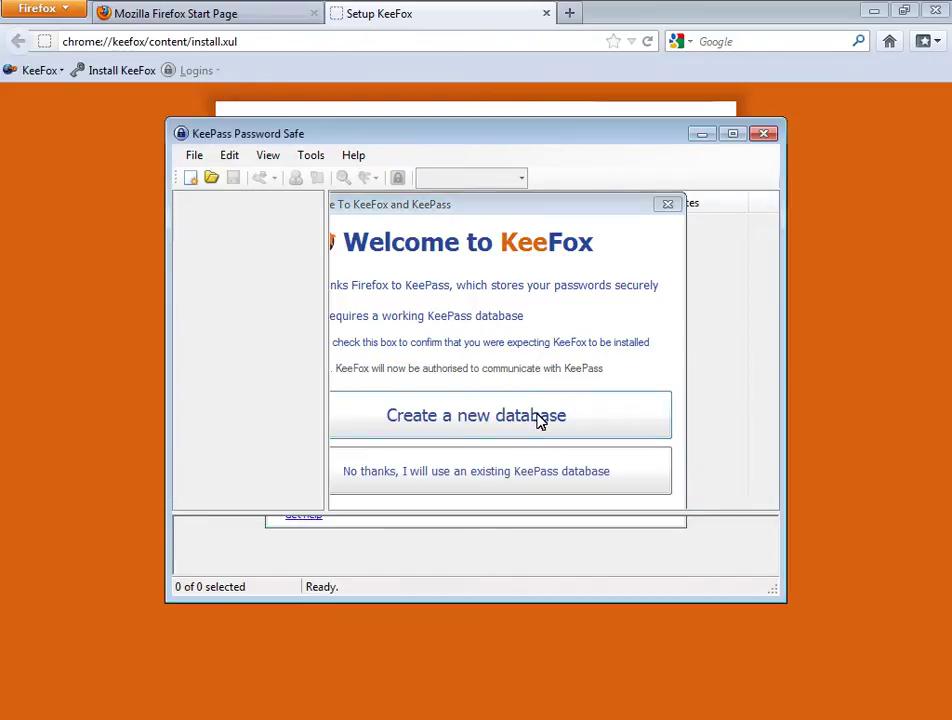
pyautogui.write('tuto')
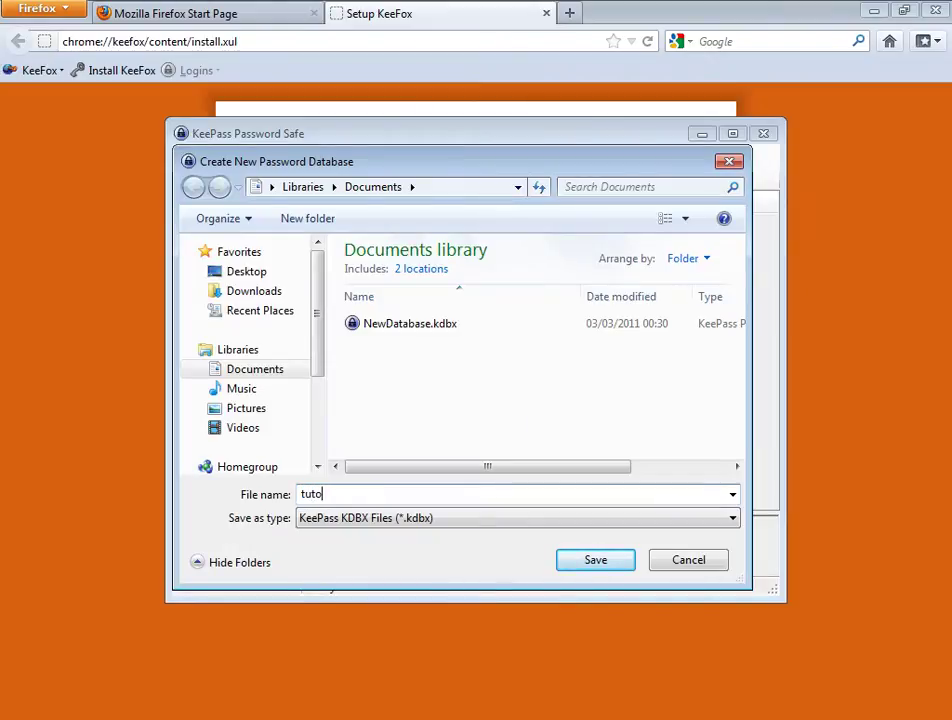
pyautogui.write('rial')
pyautogui.click(597, 559)
# - Set a master password, name the database tutorial, save it, and return to Firefox
pyautogui.write('abc')
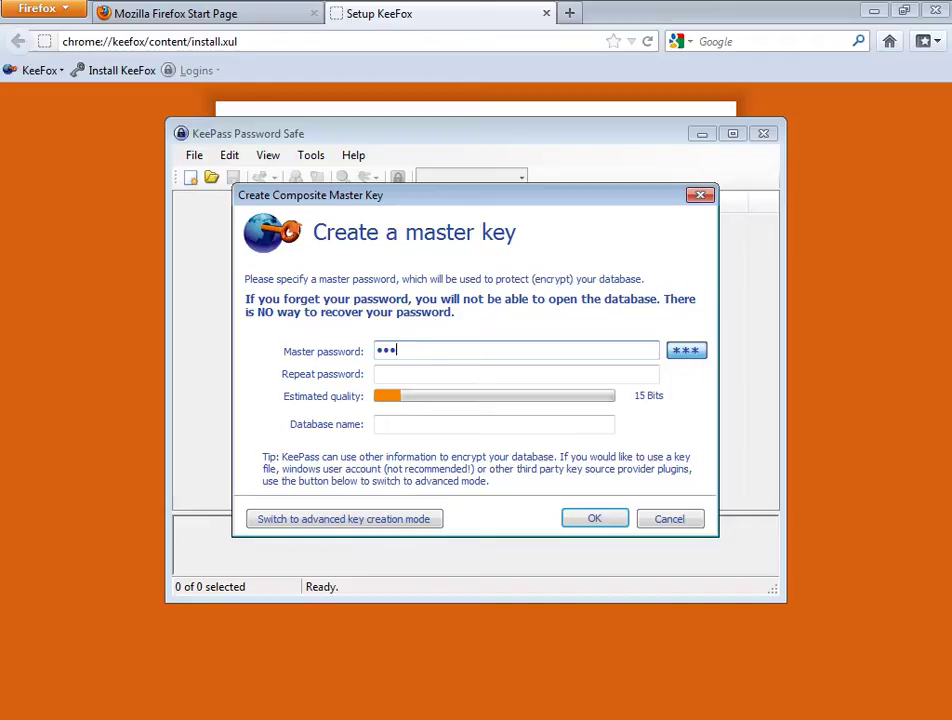
pyautogui.write('defgh')
pyautogui.press('Tab')
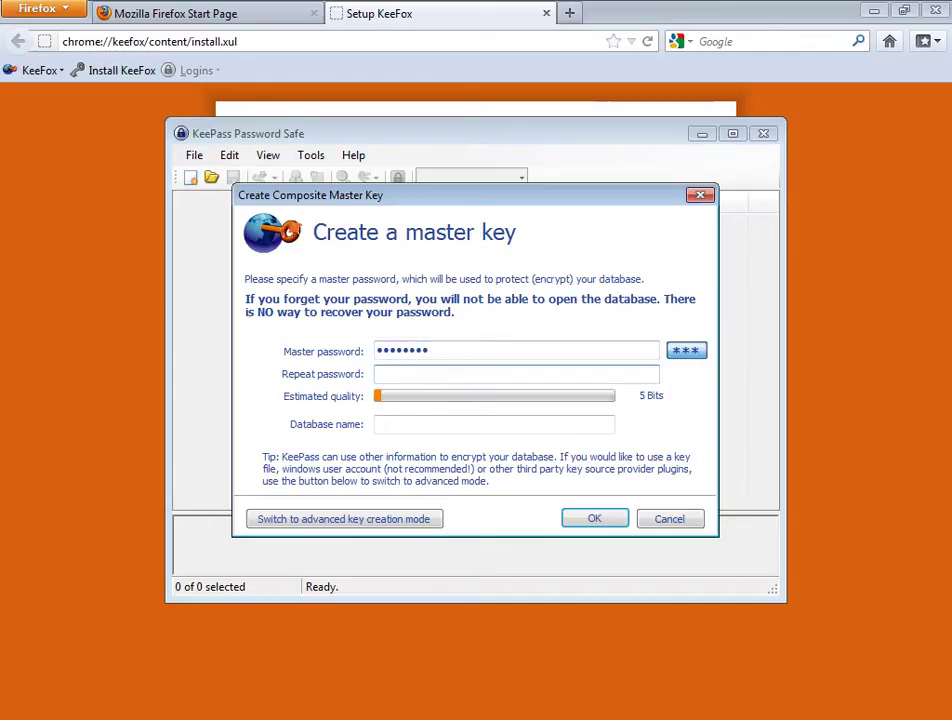
pyautogui.write('abcdefgh')
pyautogui.press('Tab')
pyautogui.write('t')
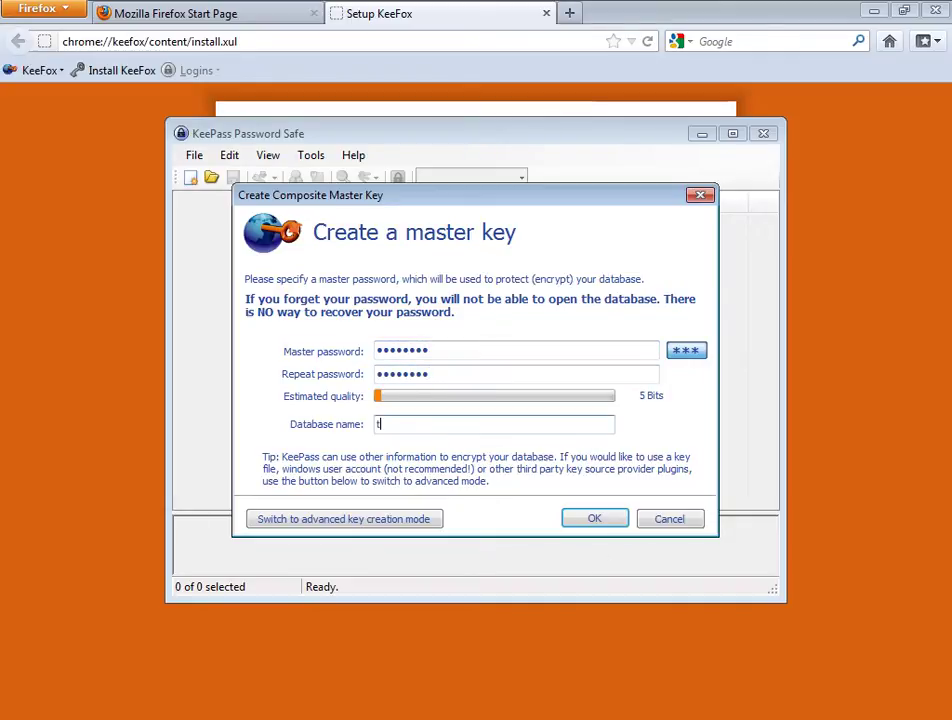
pyautogui.write('utorial')
pyautogui.click(595, 519)
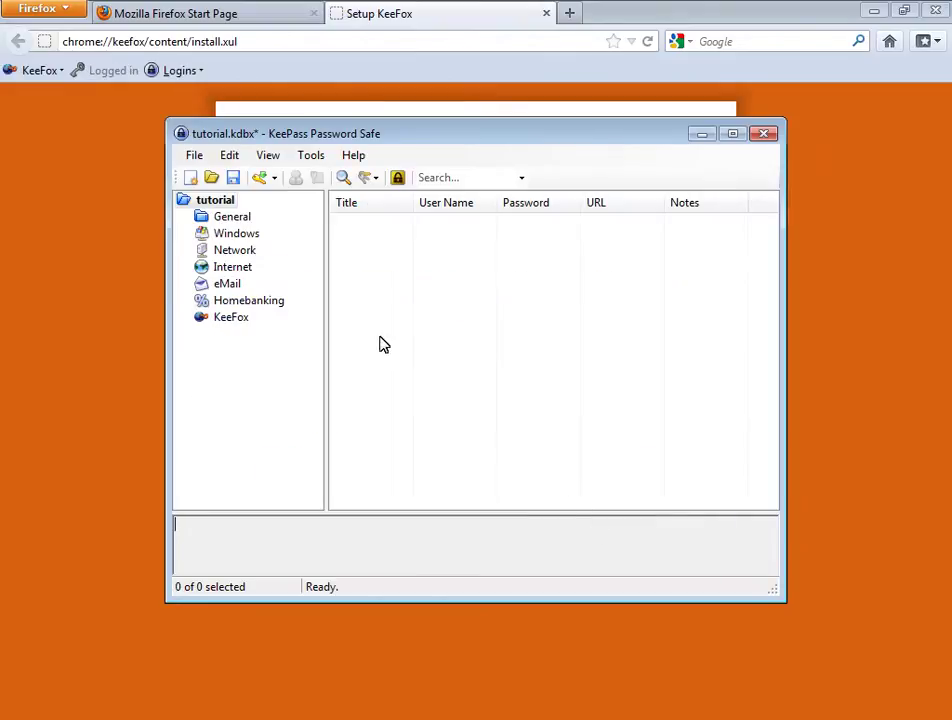
pyautogui.click(236, 182)
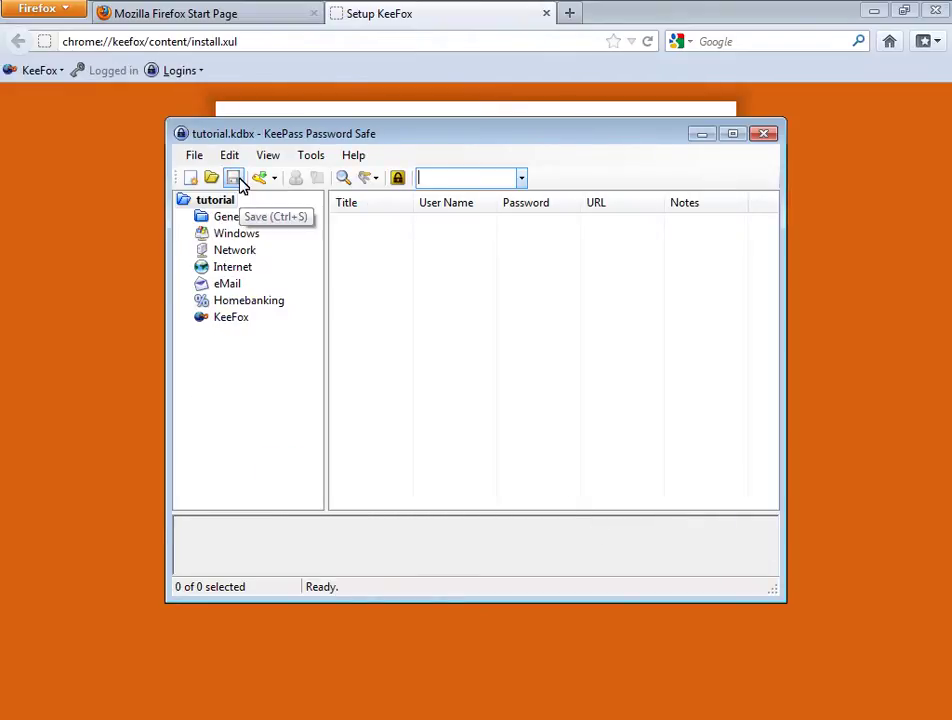
pyautogui.click(145, 190)
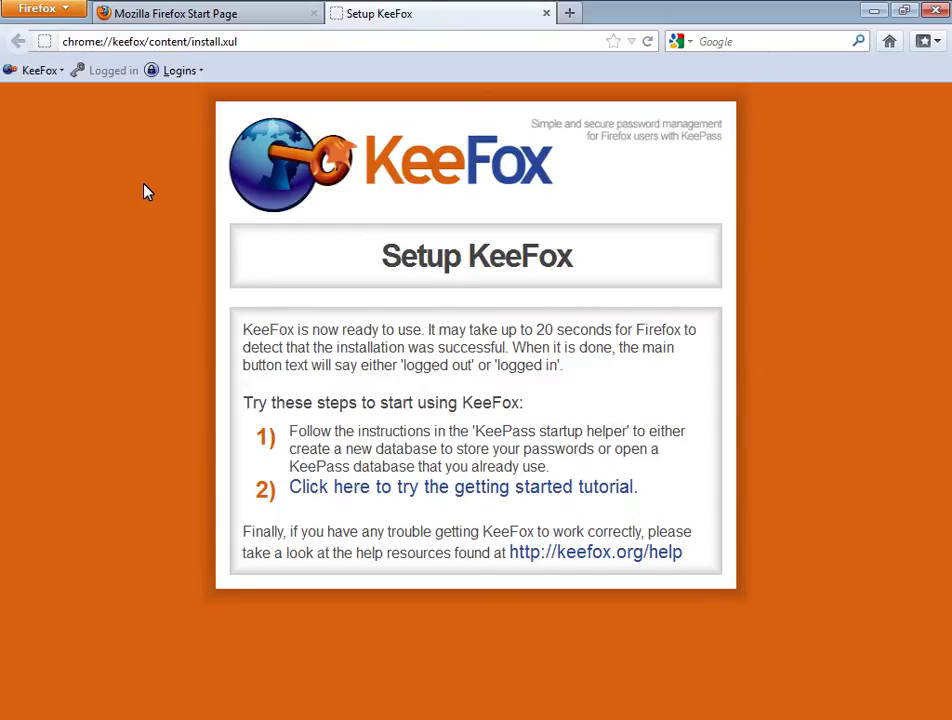
# - Open Getting Started Tutorial part 1 and expand the tip on checking KeePass login status
pyautogui.click(379, 499)
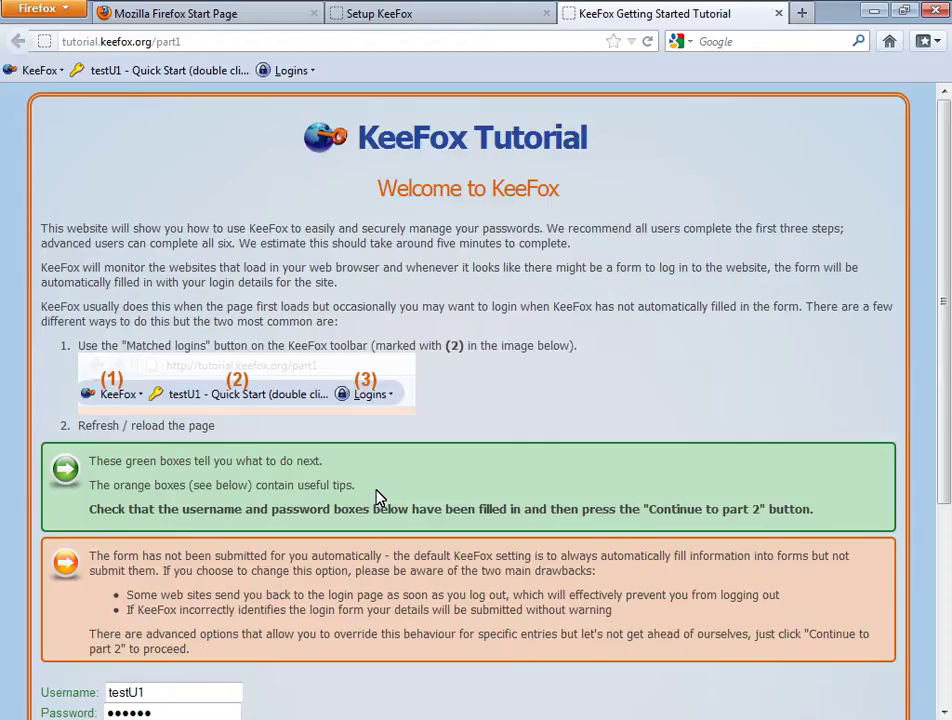
pyautogui.scroll(-4, 379, 497)
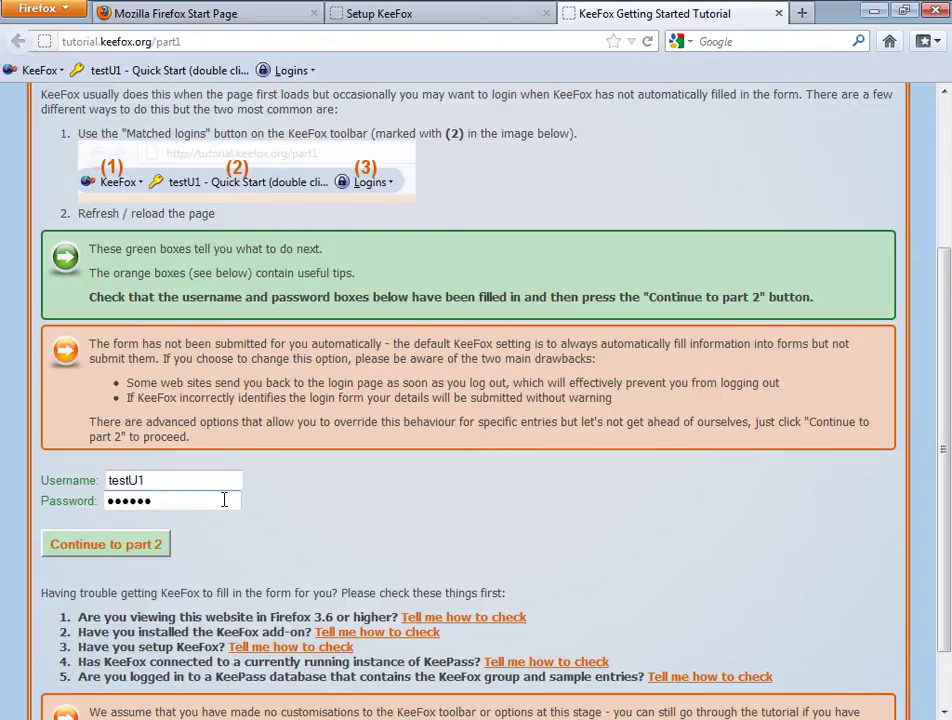
pyautogui.scroll(-1, 224, 500)
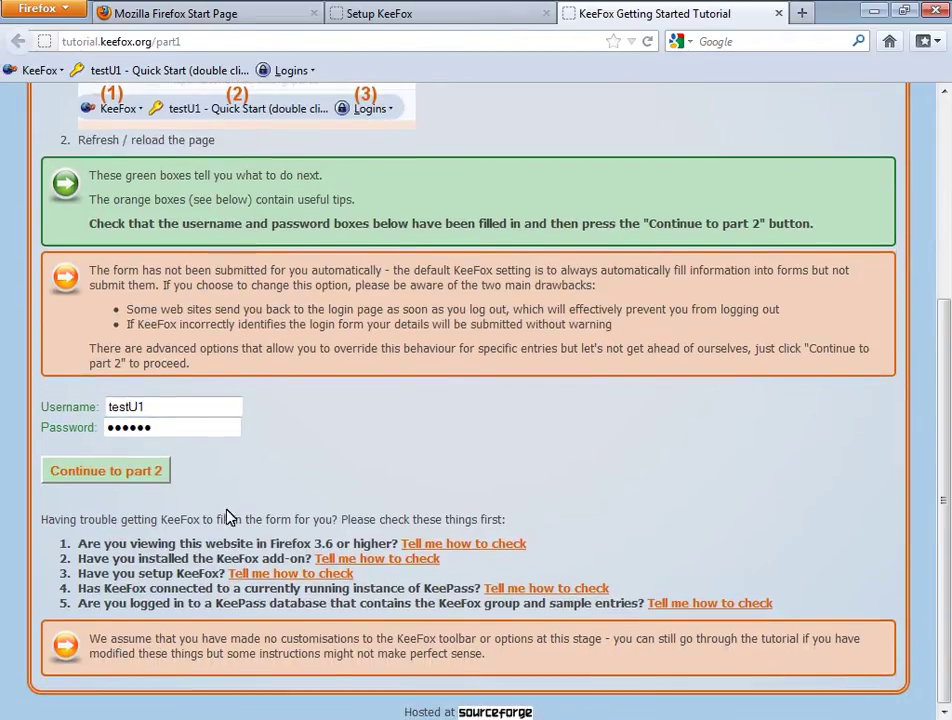
pyautogui.click(688, 605)
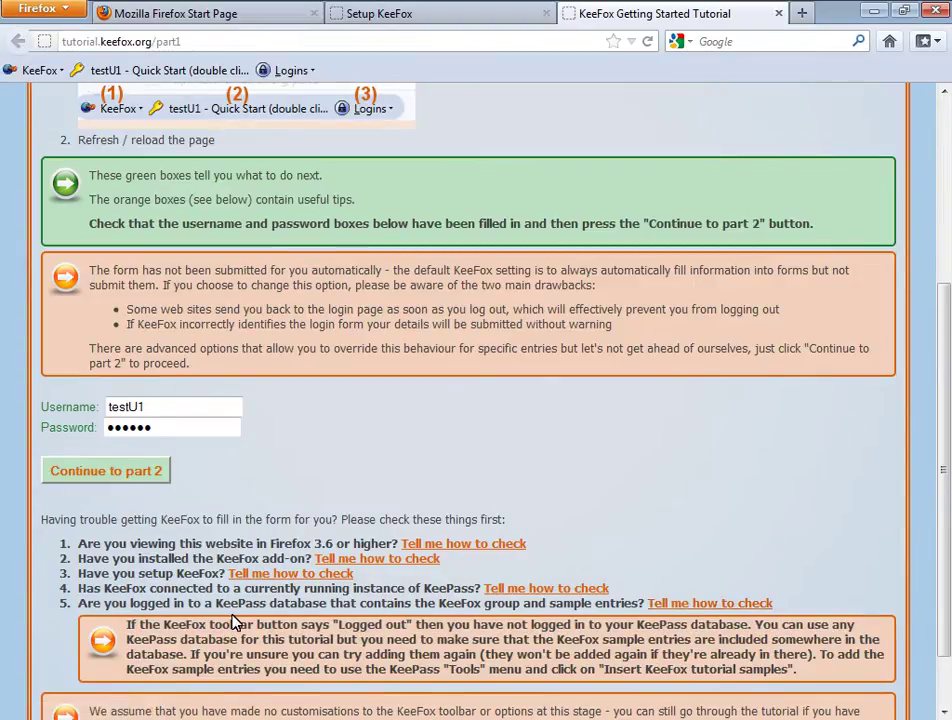
# - On part 2, enter the sample username and password, choose Cat, and submit to part 3
pyautogui.click(135, 472)
pyautogui.click(145, 489)
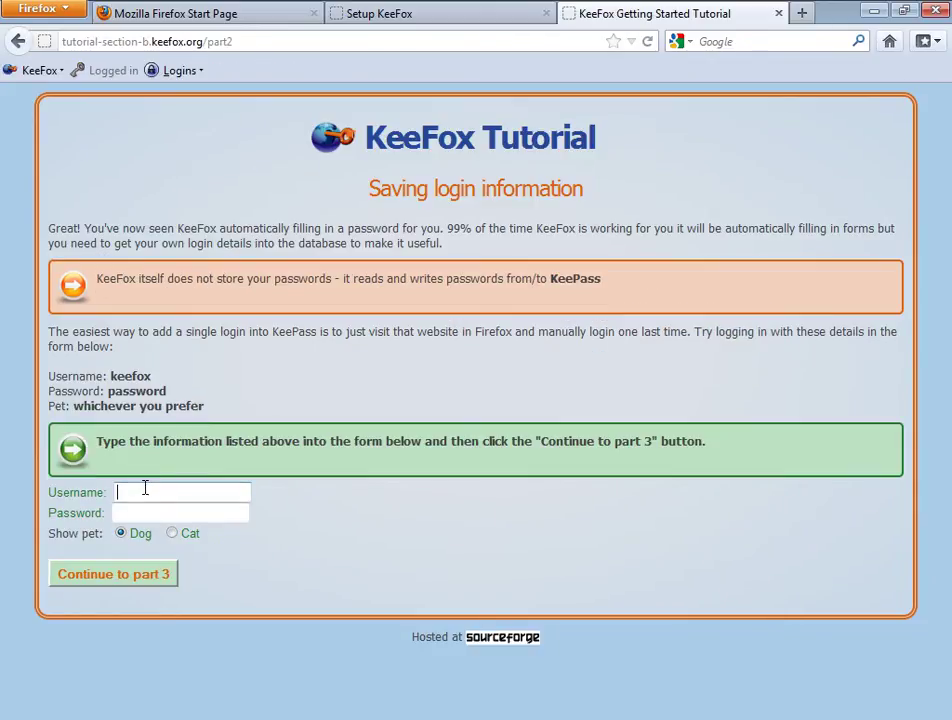
pyautogui.write('keefox')
pyautogui.press('Tab')
pyautogui.write('password')
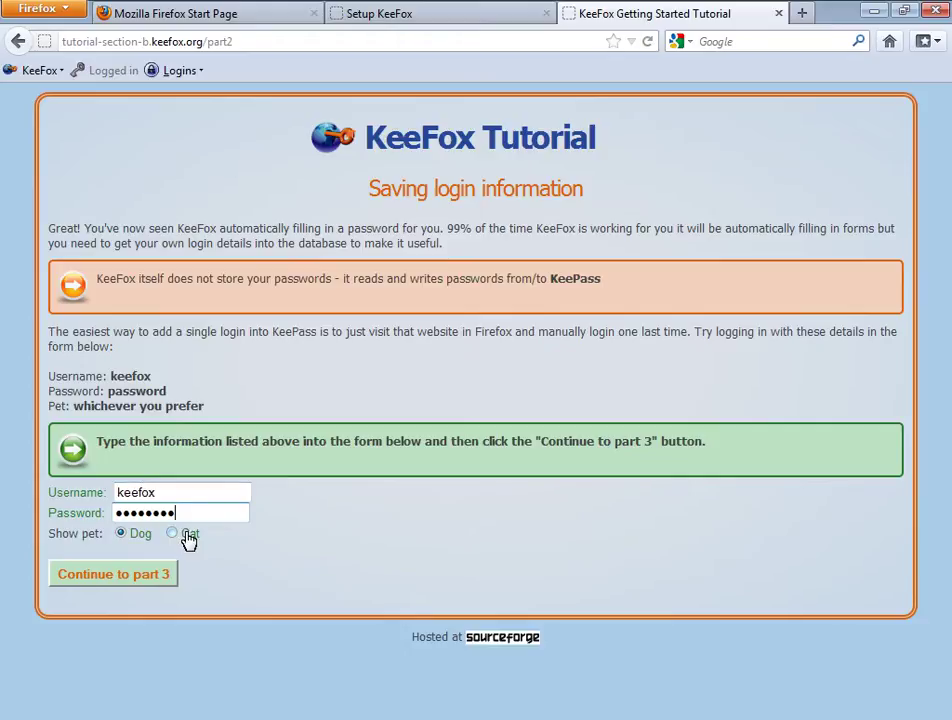
pyautogui.click(188, 537)
pyautogui.click(149, 576)
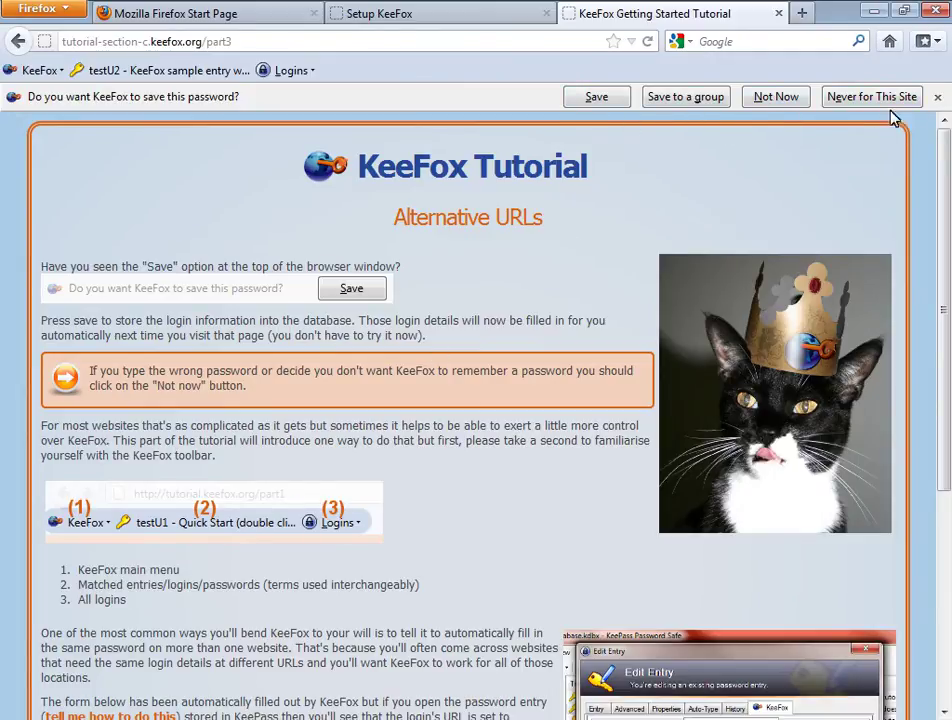
# - Save the tutorial login to KeePass and review the entry's KeeFox URLs and form fields
pyautogui.click(596, 100)
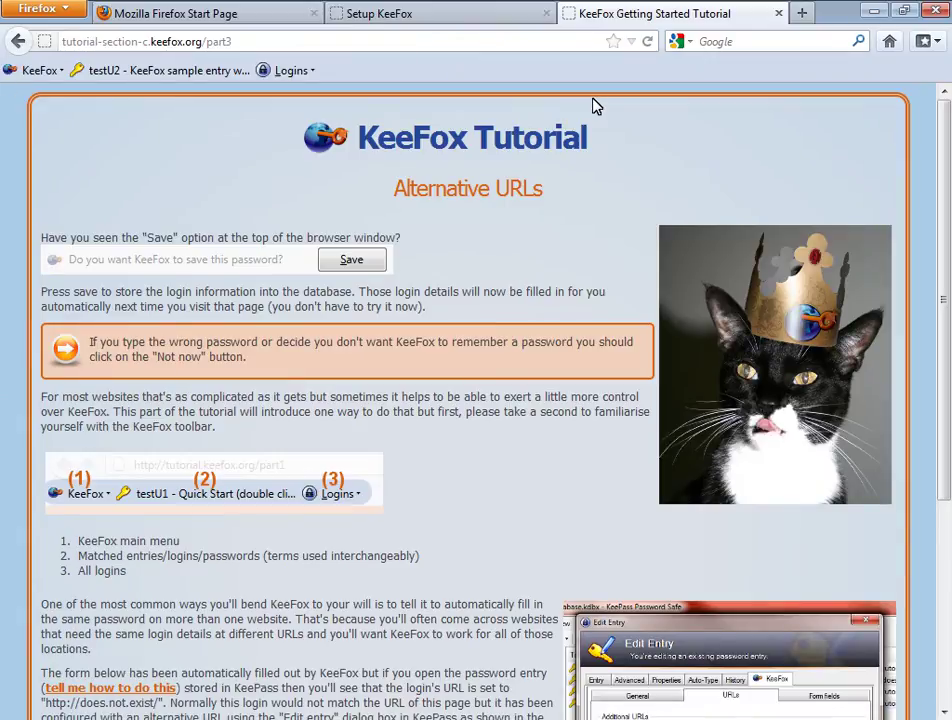
pyautogui.hotkey('alt', 'Tab')
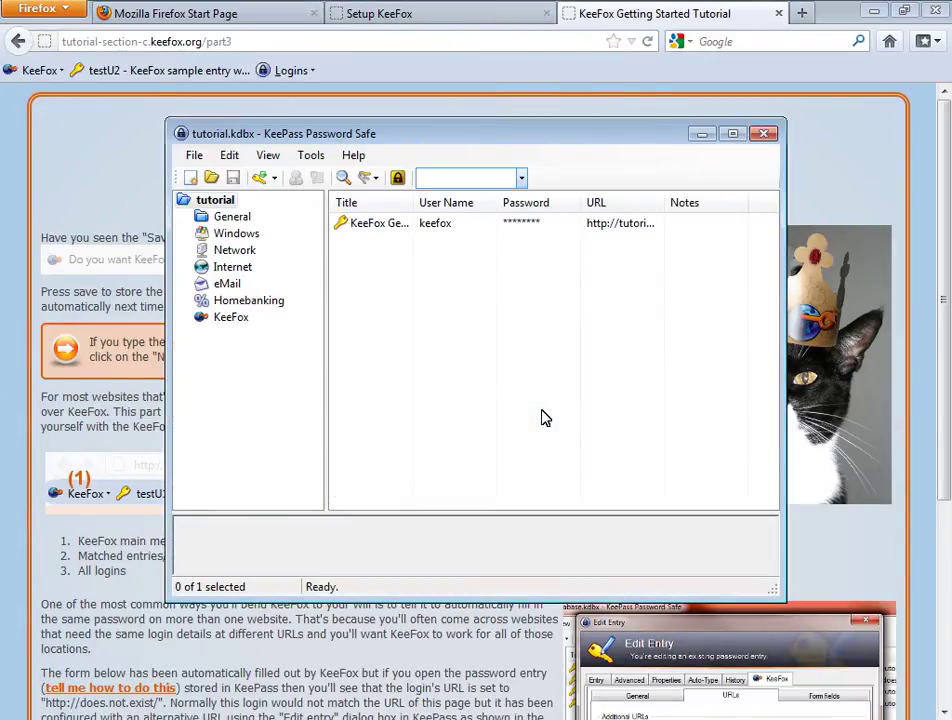
pyautogui.doubleClick(391, 221)
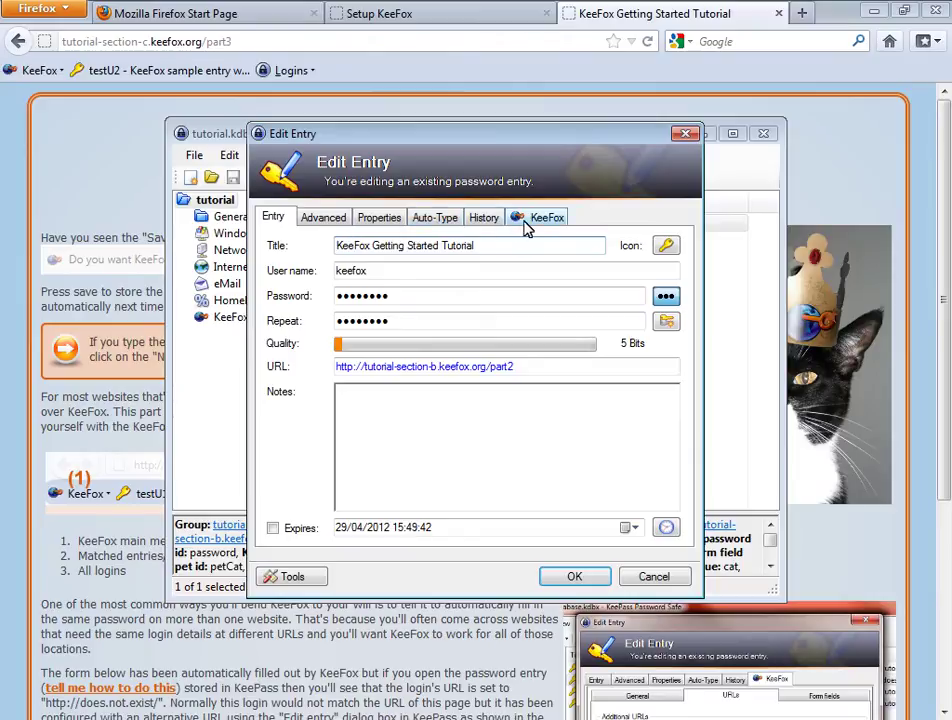
pyautogui.click(525, 219)
pyautogui.click(515, 249)
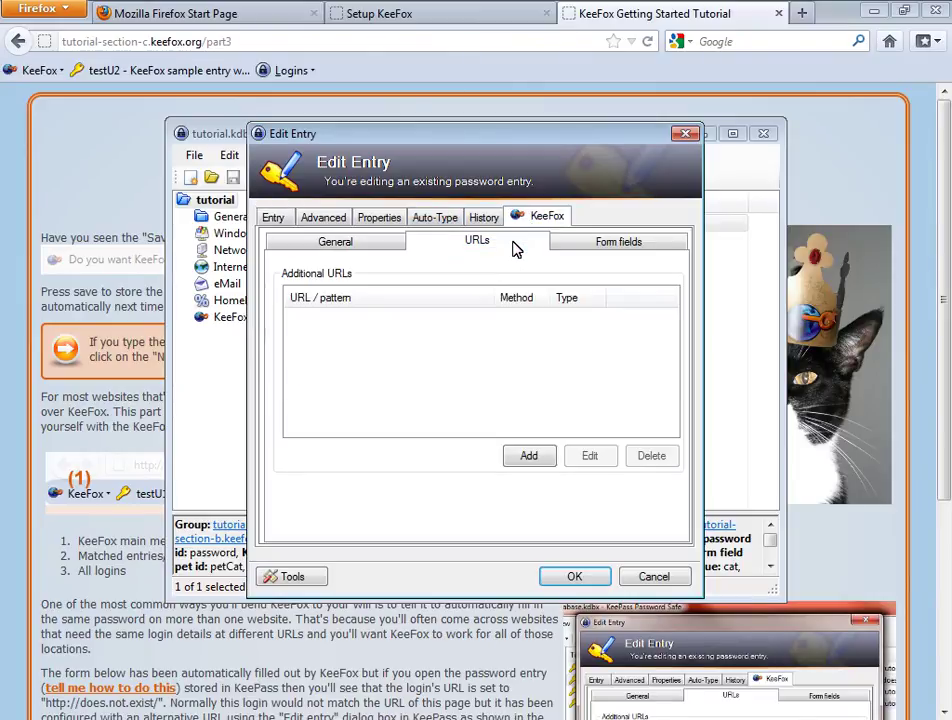
pyautogui.click(576, 246)
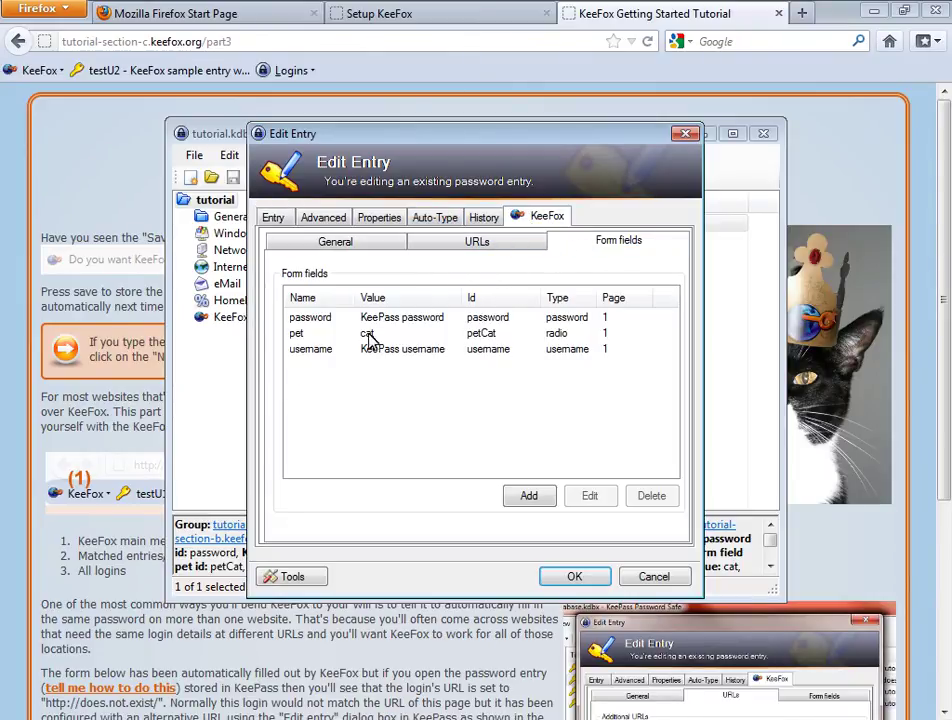
pyautogui.press('Return')
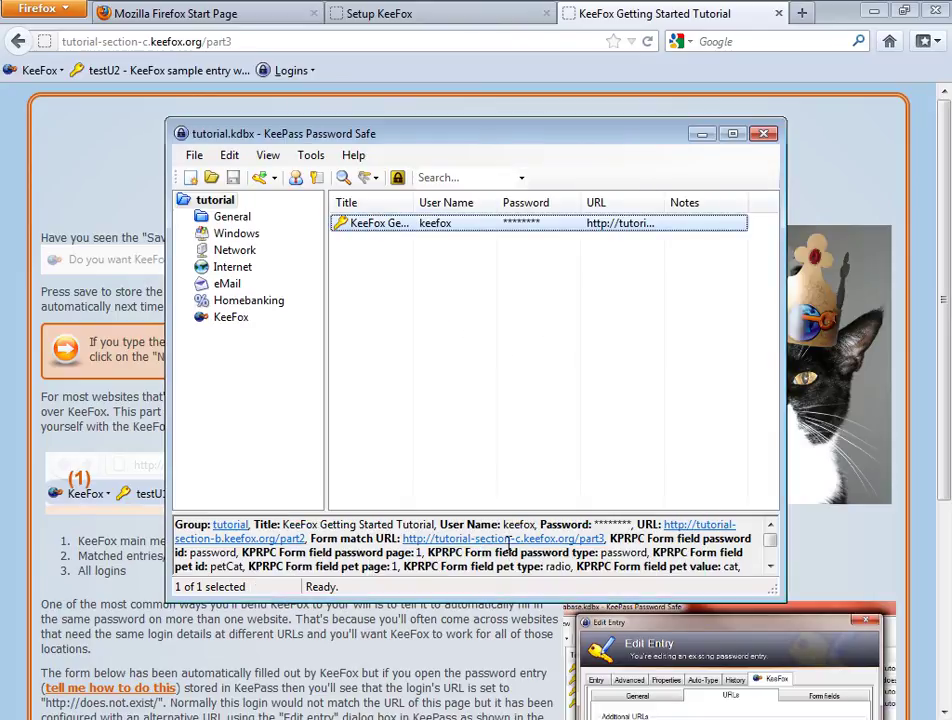
# - Go on to part 4 and submit its empty form using KeeFox's matched login
pyautogui.click(103, 427)
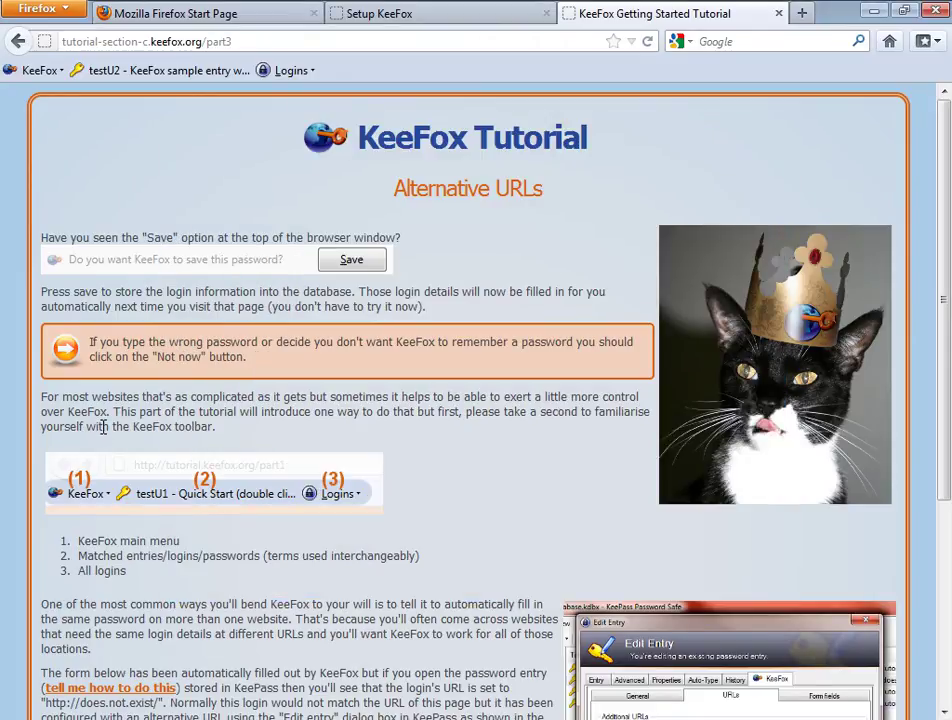
pyautogui.scroll(-5, 103, 427)
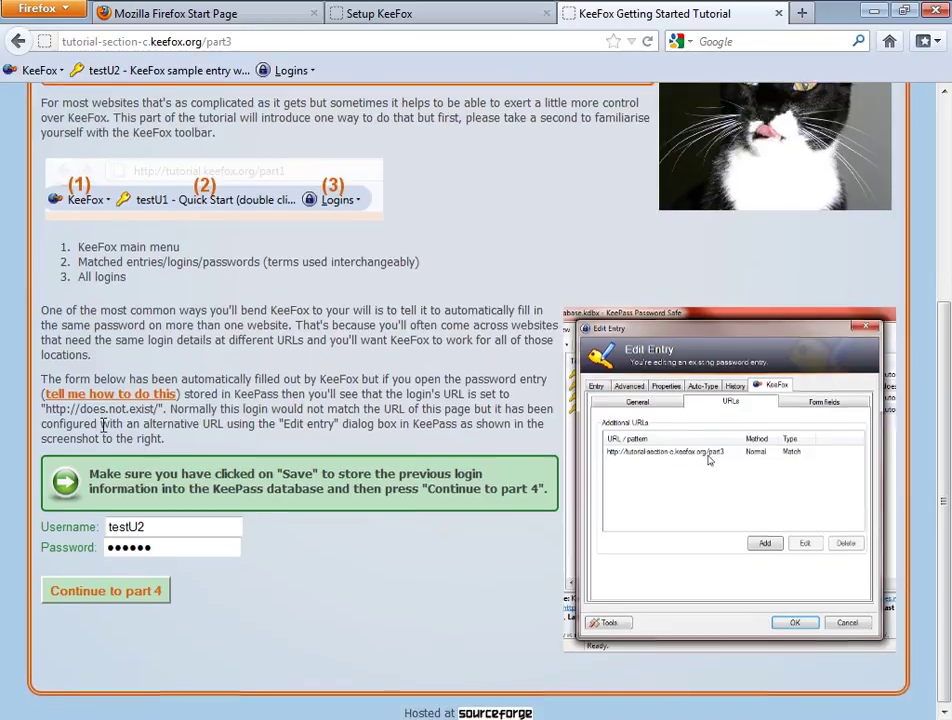
pyautogui.click(147, 598)
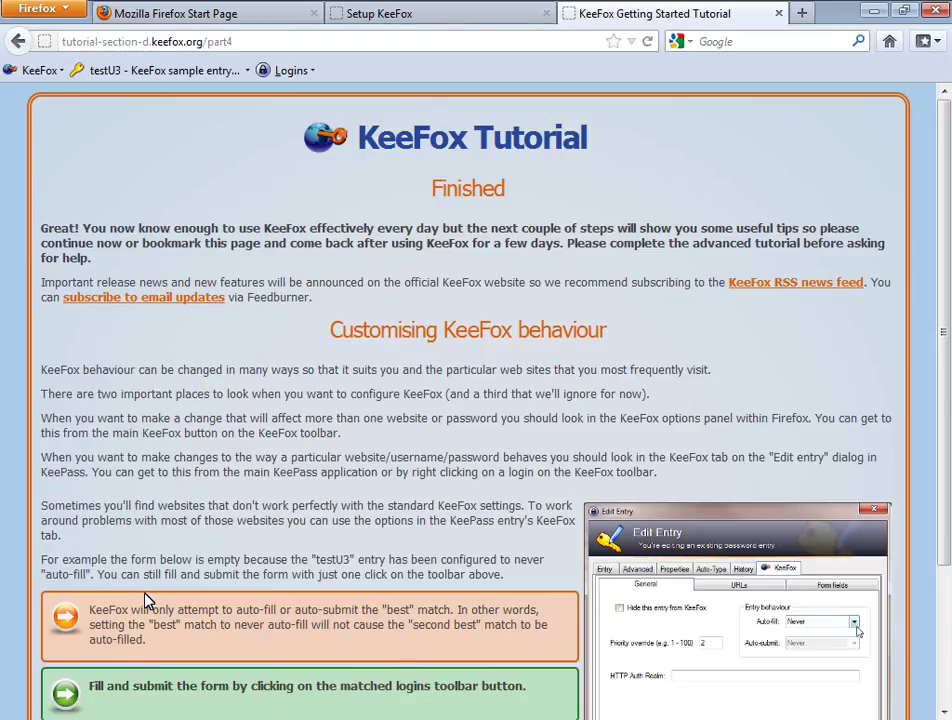
pyautogui.scroll(-3, 145, 600)
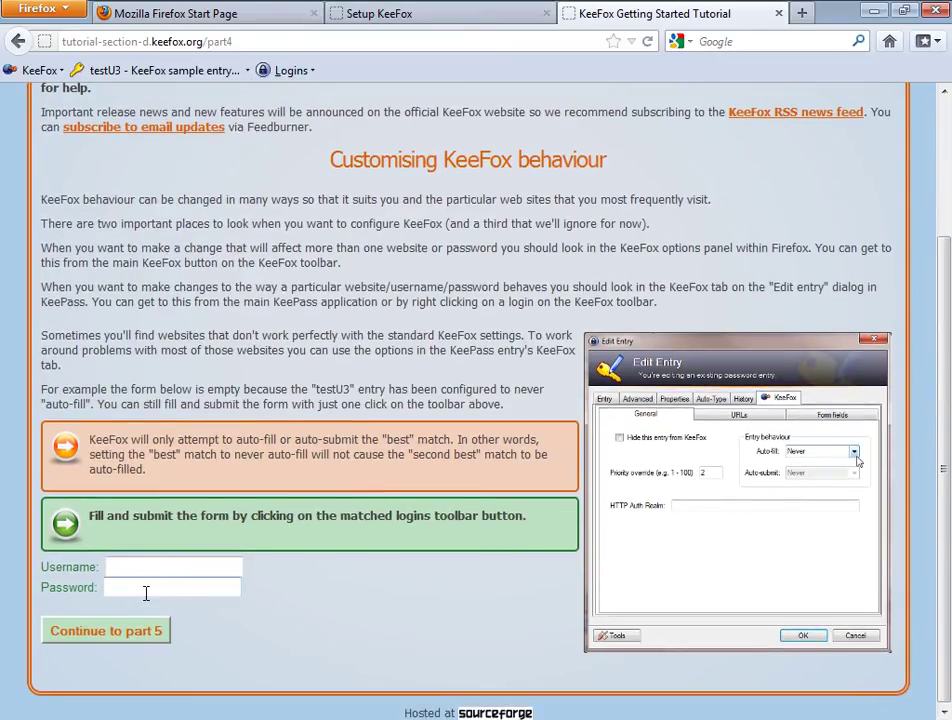
pyautogui.click(143, 75)
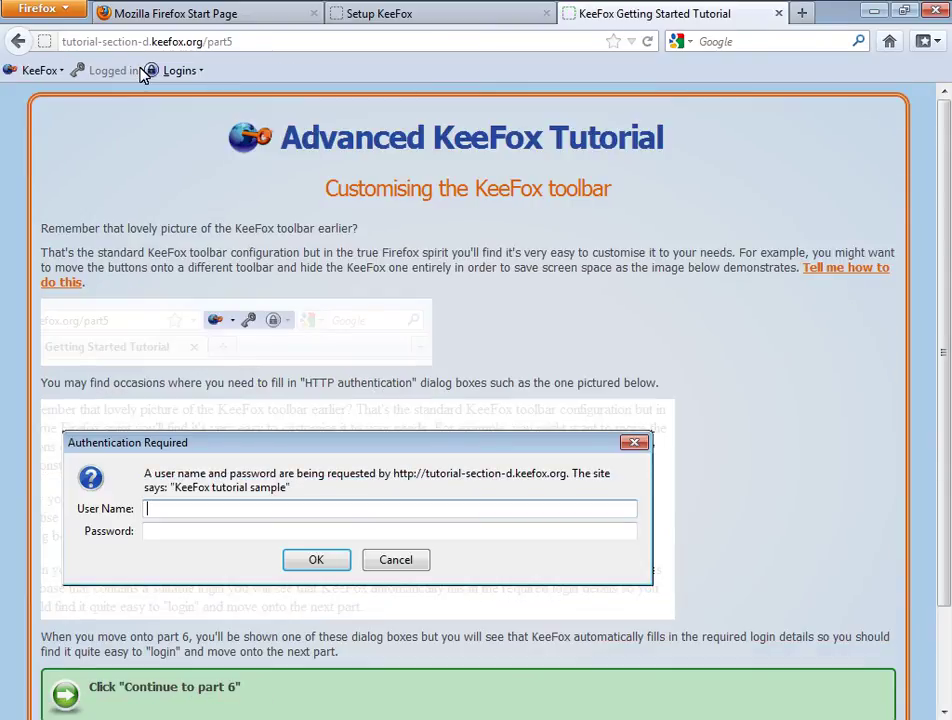
# - Continue to part 6 and accept the KeeFox-filled Authentication Required dialog
pyautogui.scroll(-2, 212, 219)
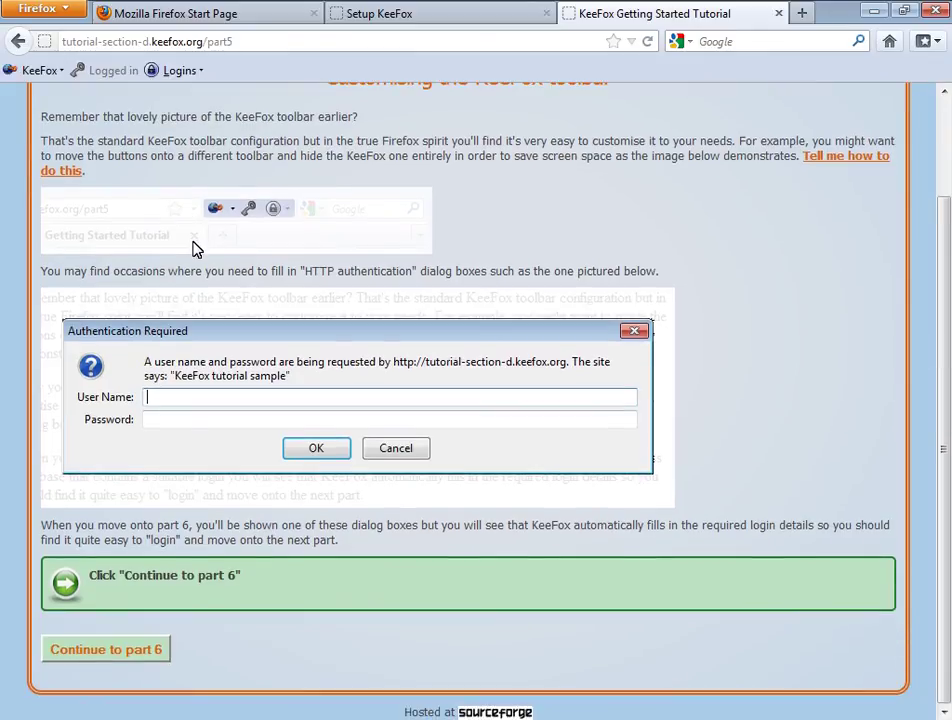
pyautogui.click(140, 650)
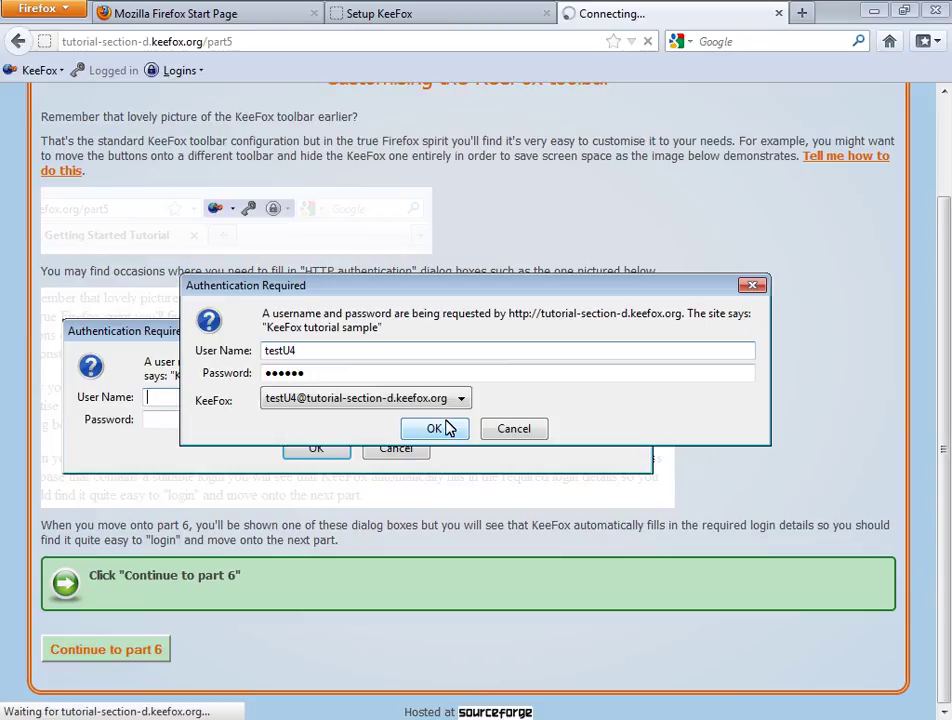
pyautogui.click(446, 428)
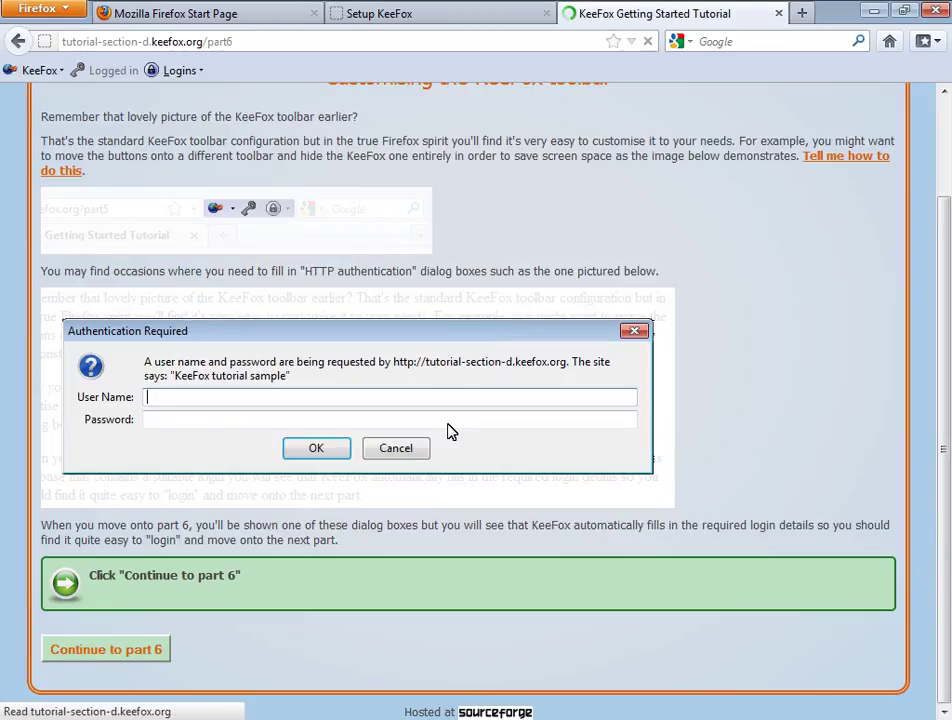